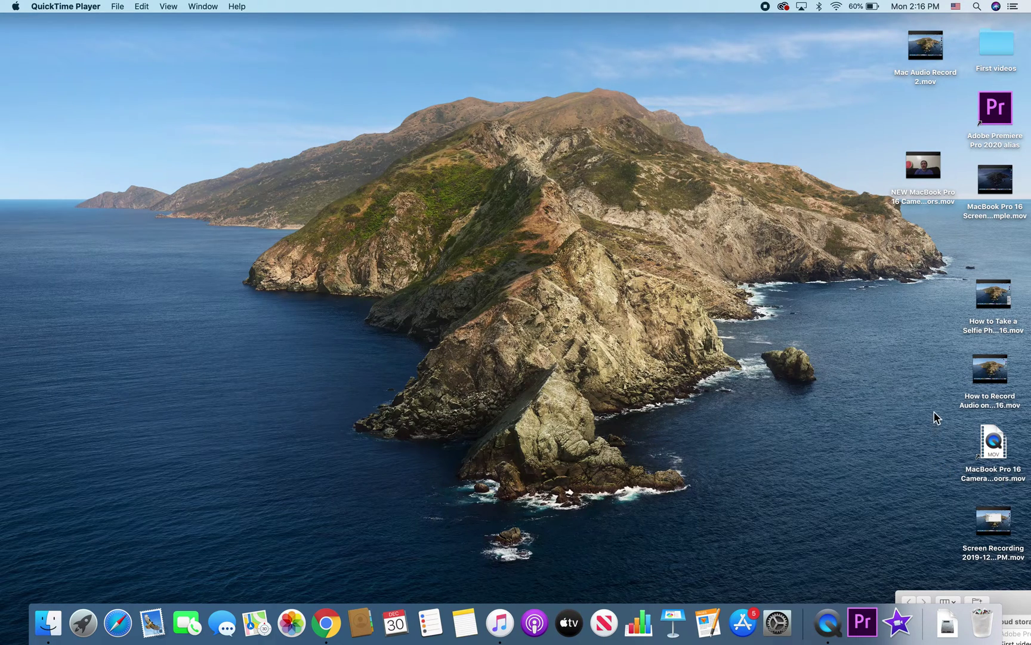
Look over the desktop movie files, ending with the corrupted camera test movie selected
drag(940, 292, 979, 379)
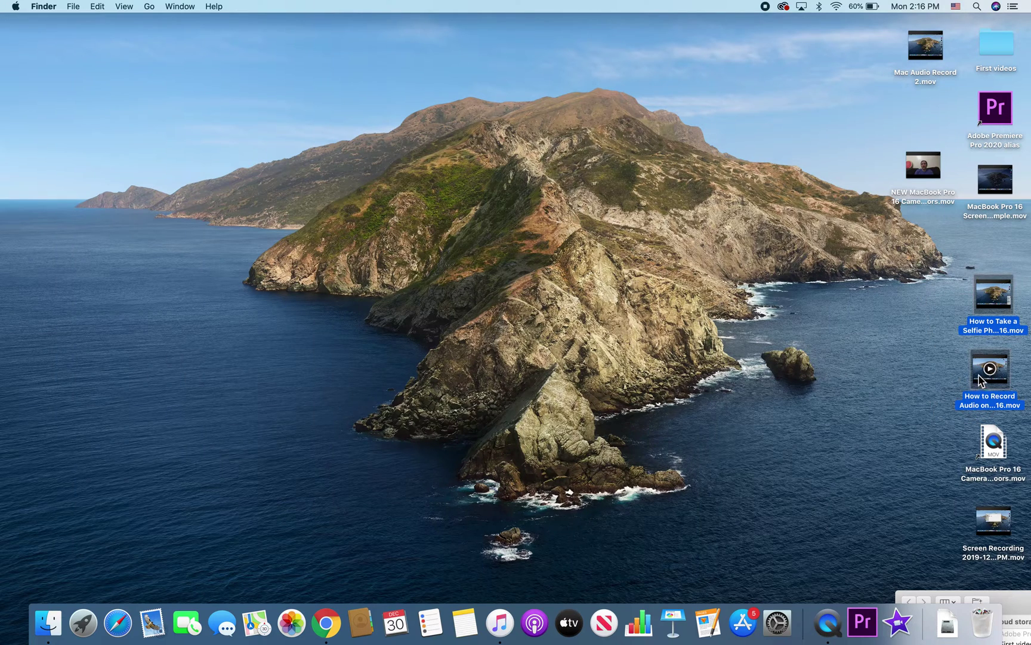
click(925, 170)
click(924, 167)
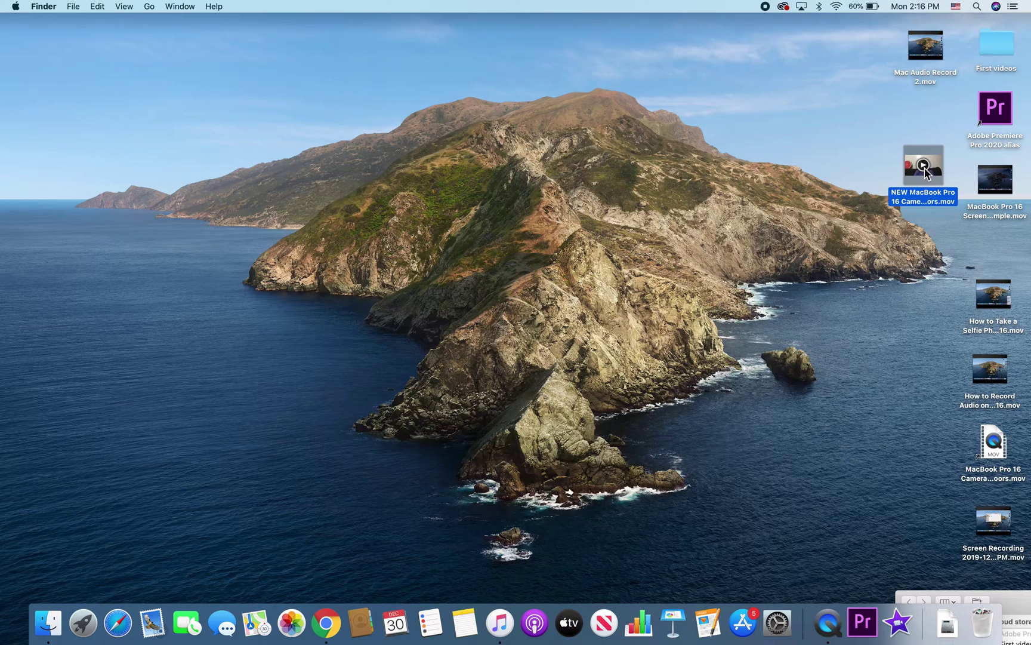
click(912, 277)
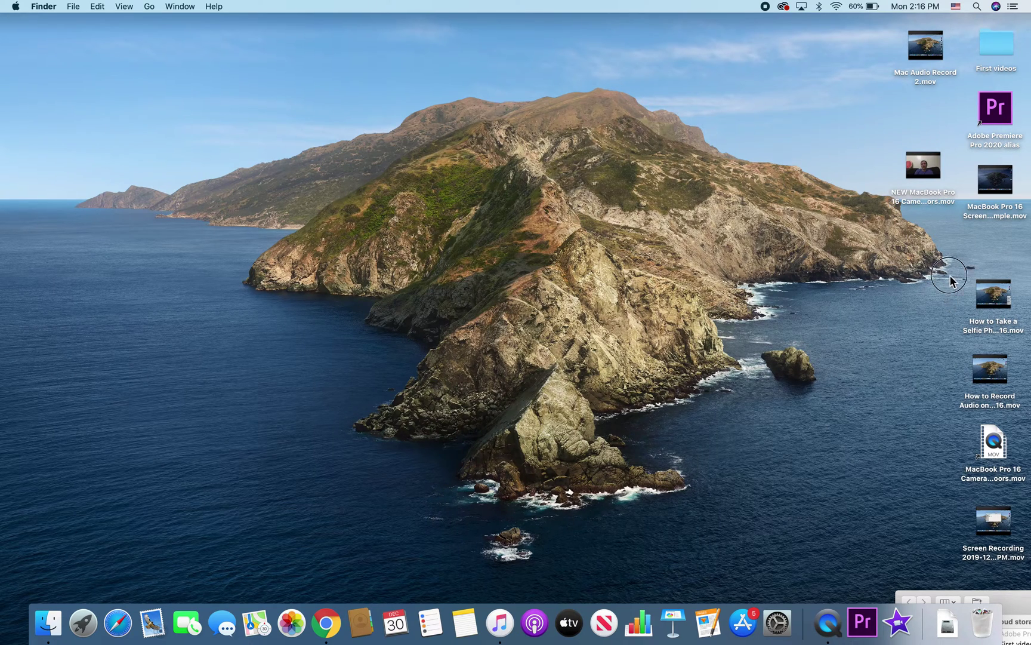
drag(943, 271, 998, 373)
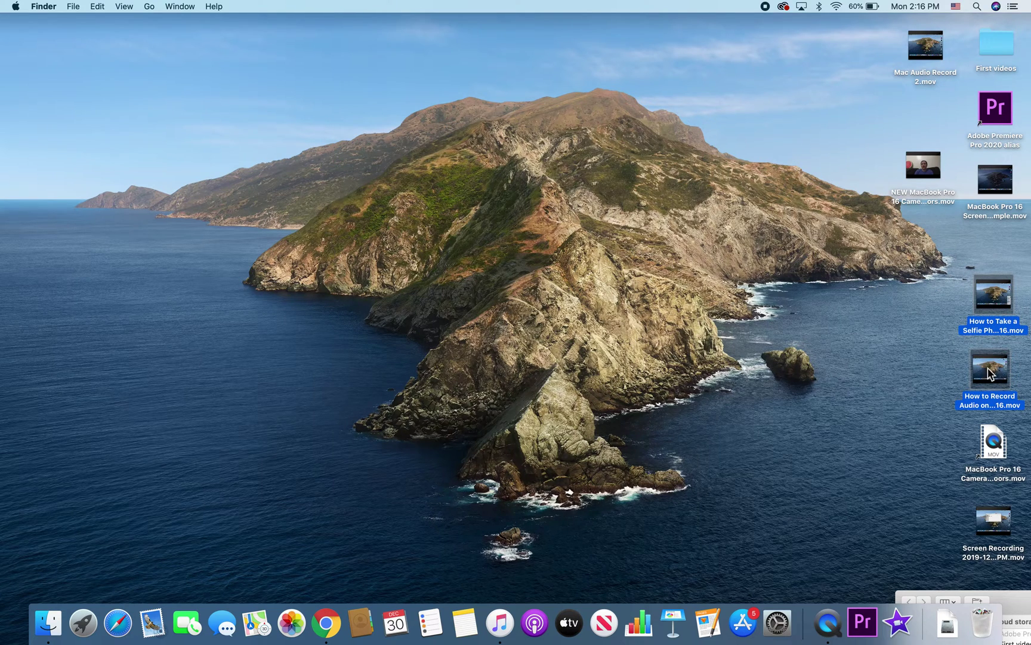
mouse_move(988, 291)
click(930, 306)
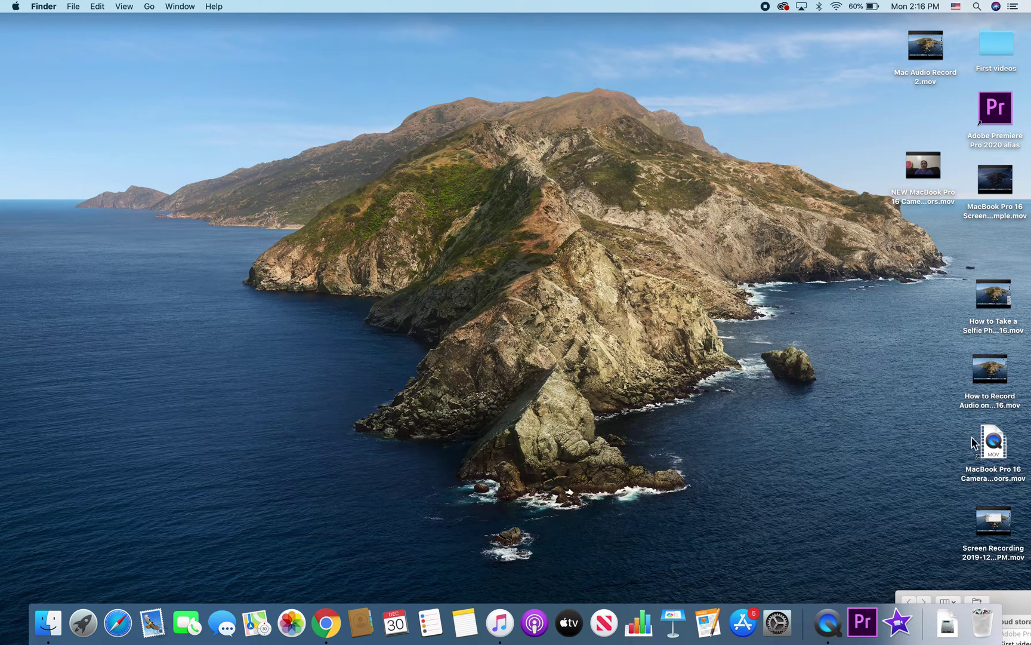
click(991, 450)
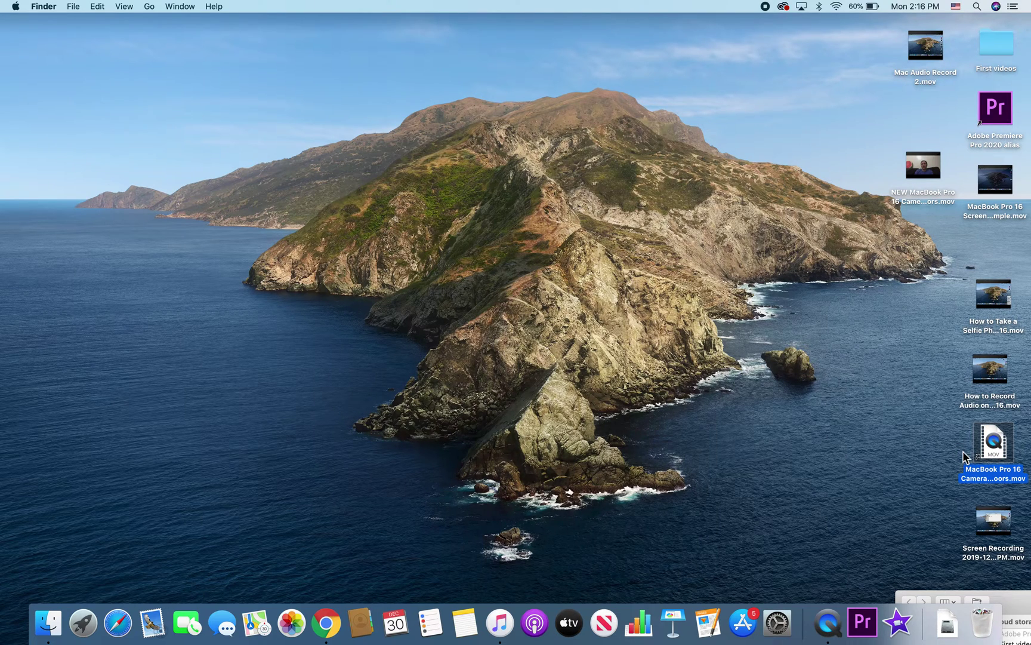
Play and pause the corrupted camera test movie, then close its playback window
double_click(998, 455)
key(space)
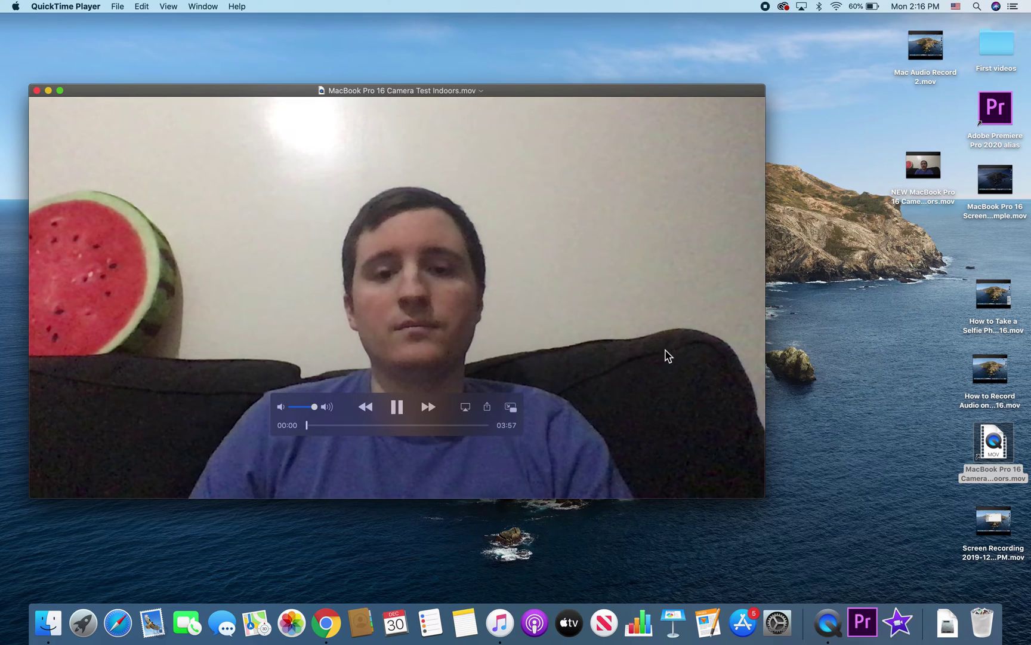
key(space)
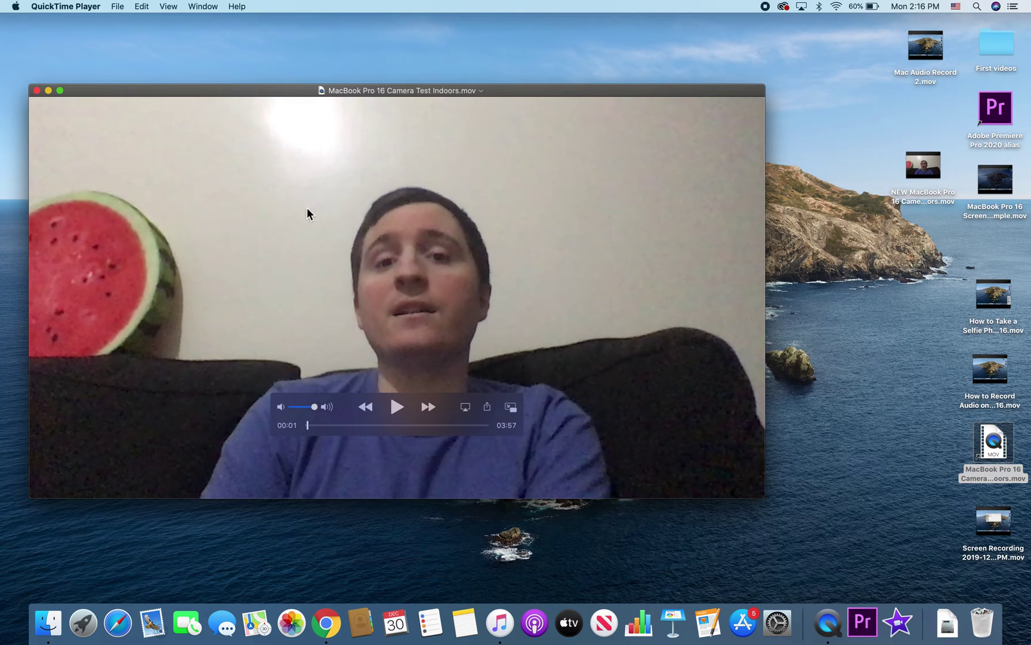
click(38, 91)
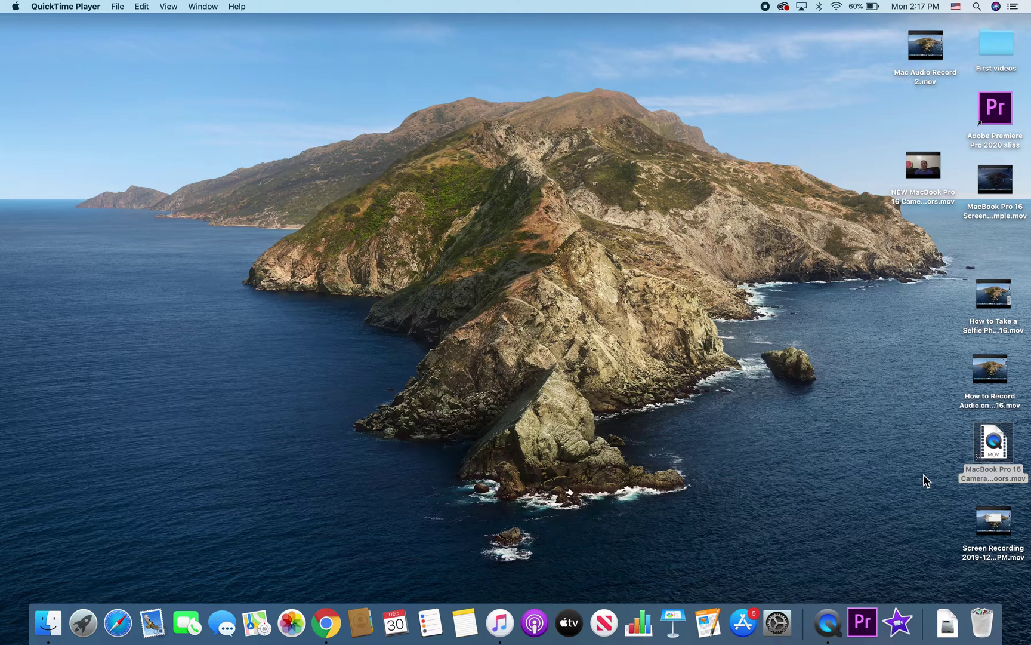
Launch iMovie by searching 'imovie' in Spotlight
click(891, 470)
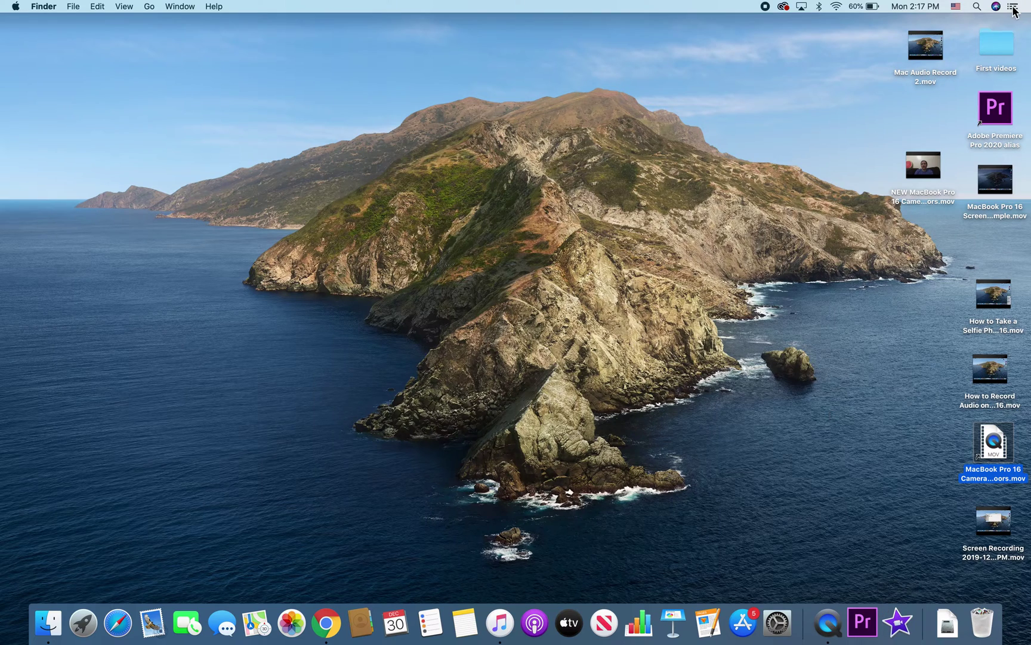
click(977, 7)
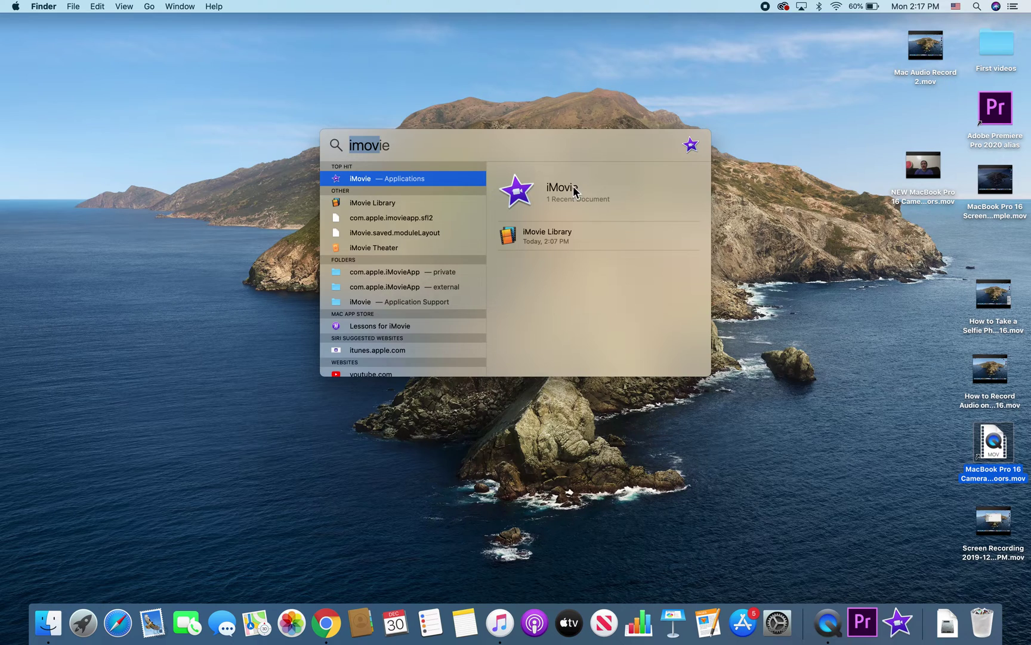
key(Return)
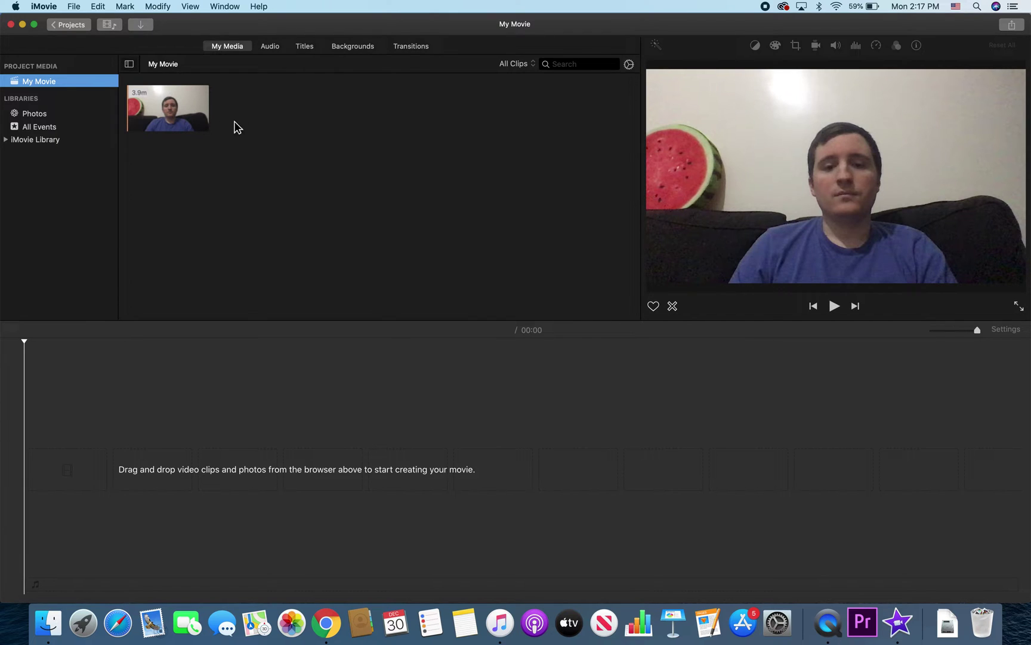
Drag the 3.9m camera test clip from the media browser into the empty My Movie timeline
click(198, 96)
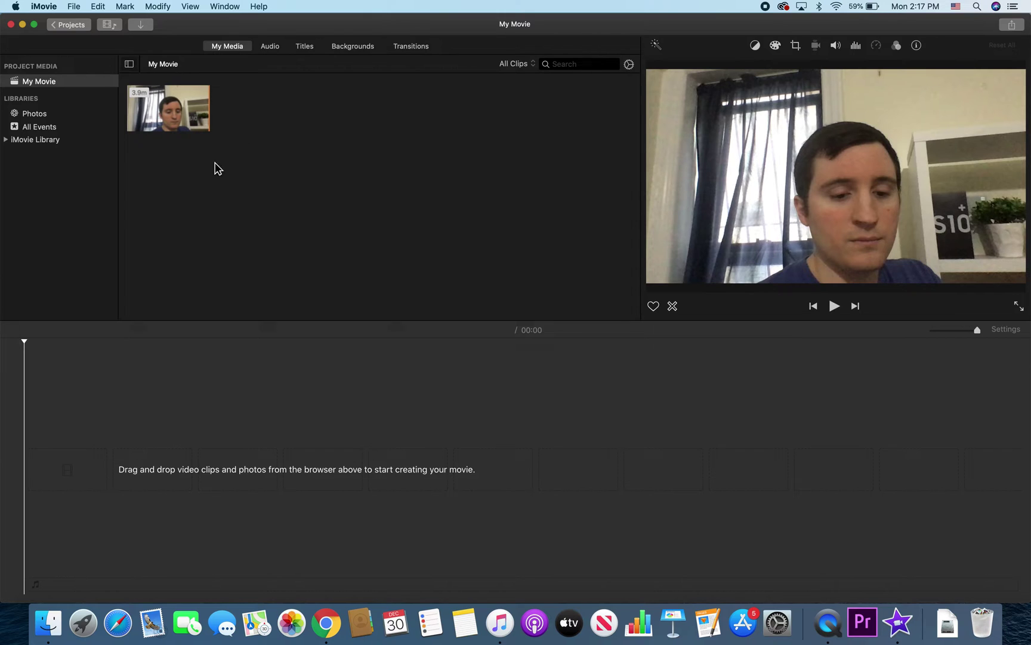
click(217, 166)
click(74, 7)
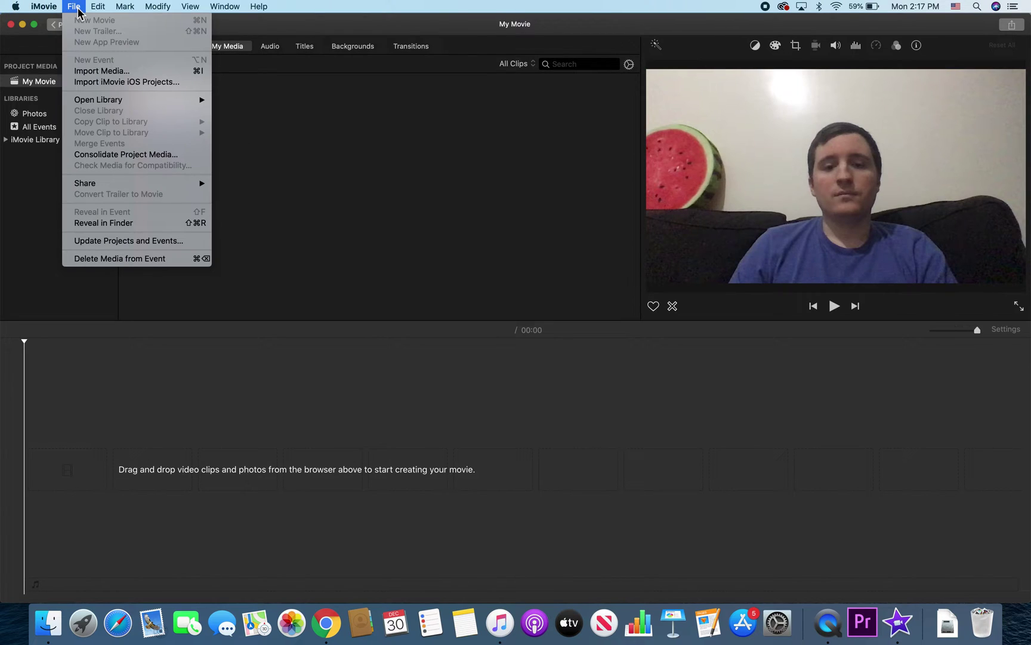
click(108, 72)
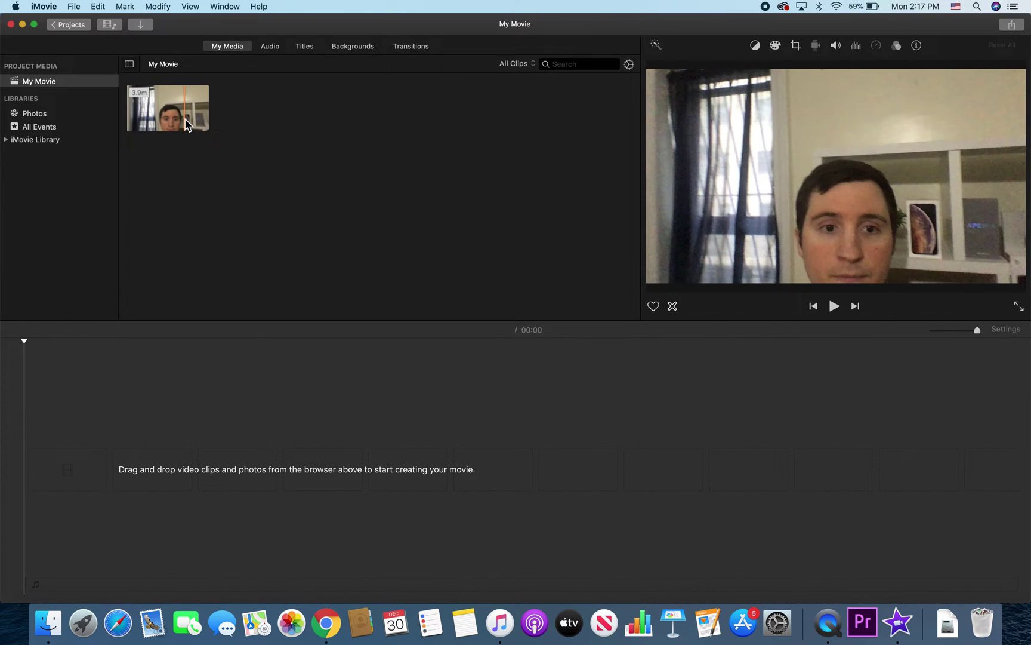
drag(187, 125, 158, 472)
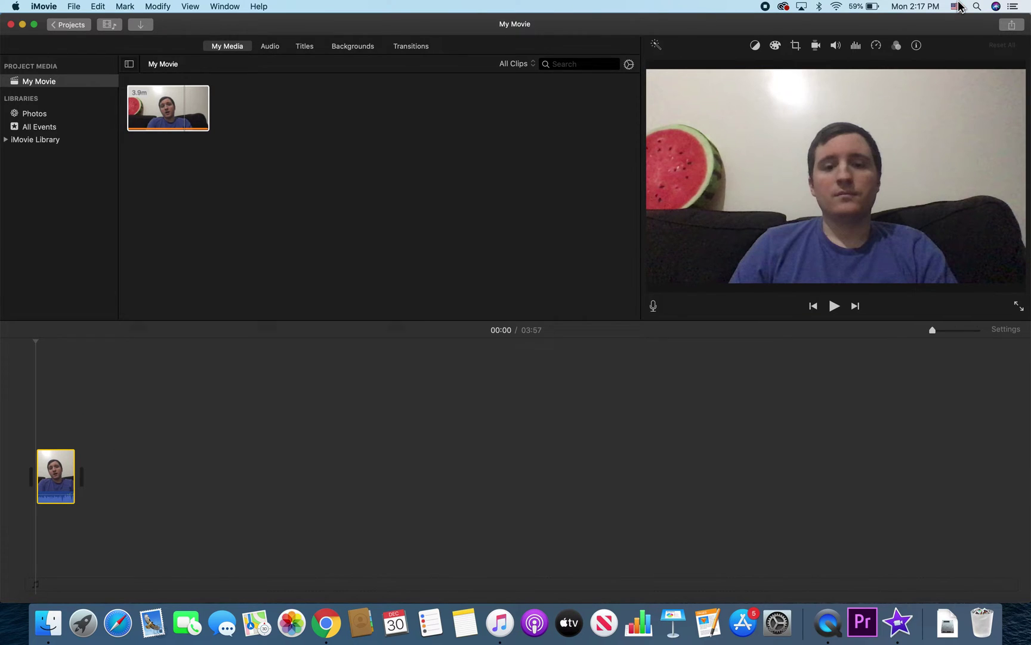
Open the Share to File export dialog with 1080p resolution and Best (ProRes) quality
click(1012, 25)
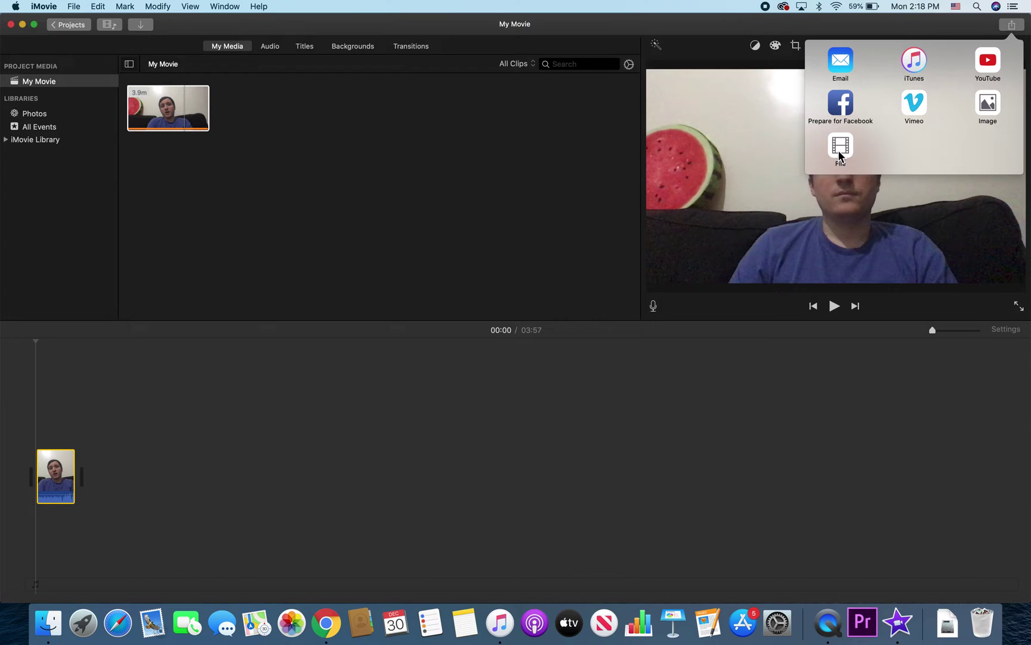
click(843, 153)
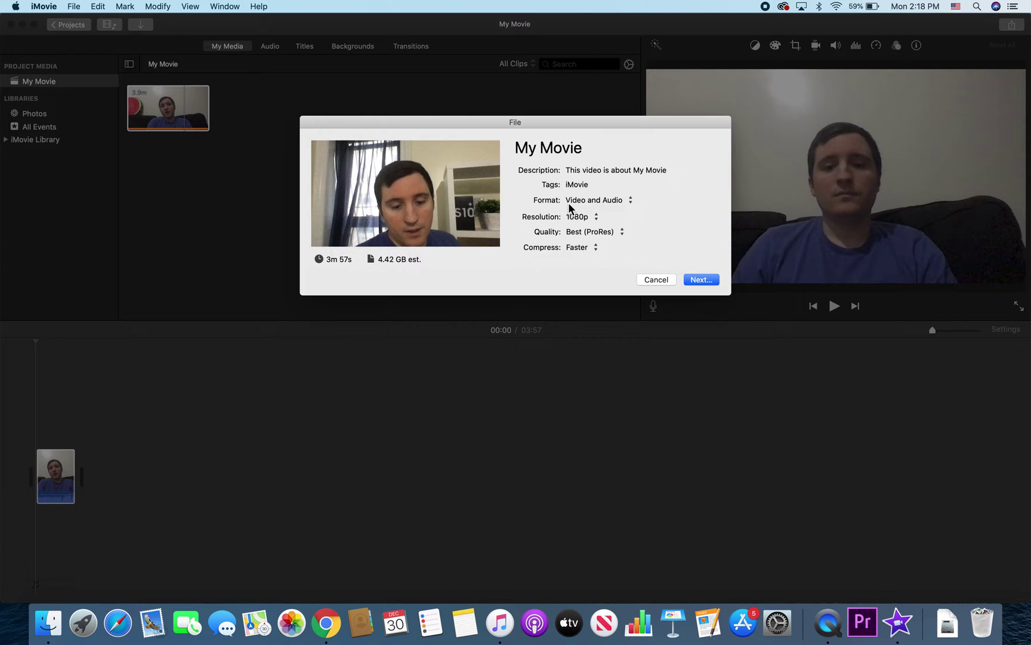
click(698, 281)
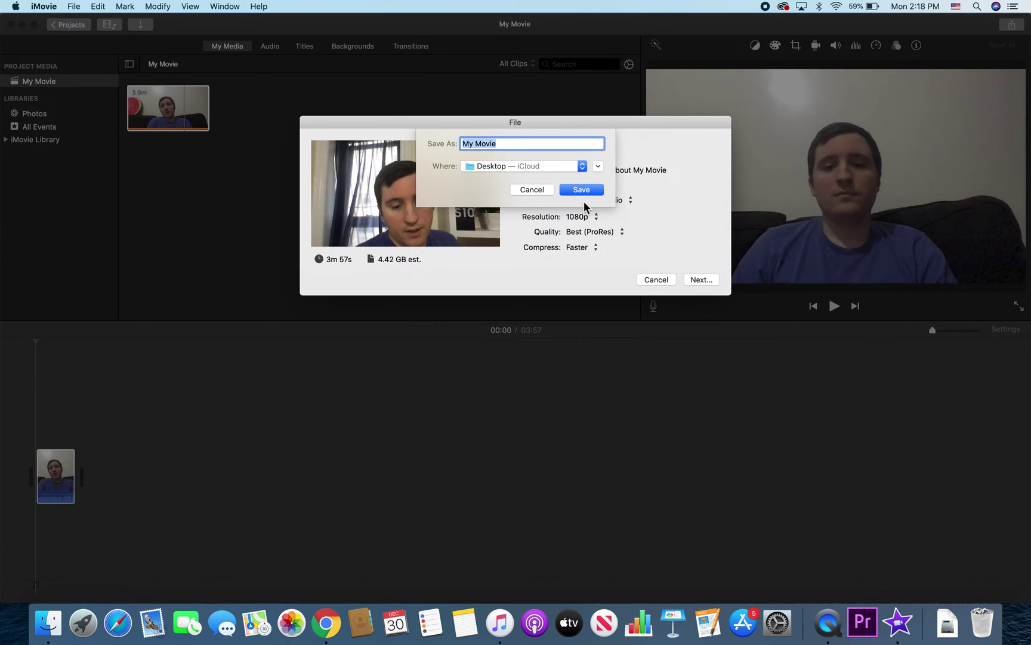
click(535, 194)
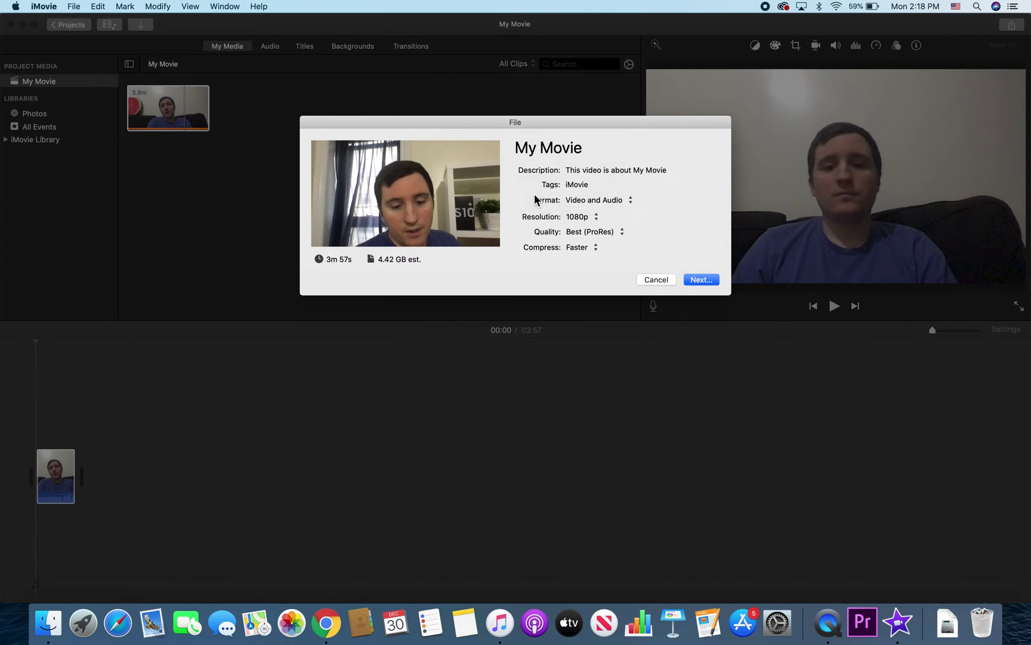
click(622, 234)
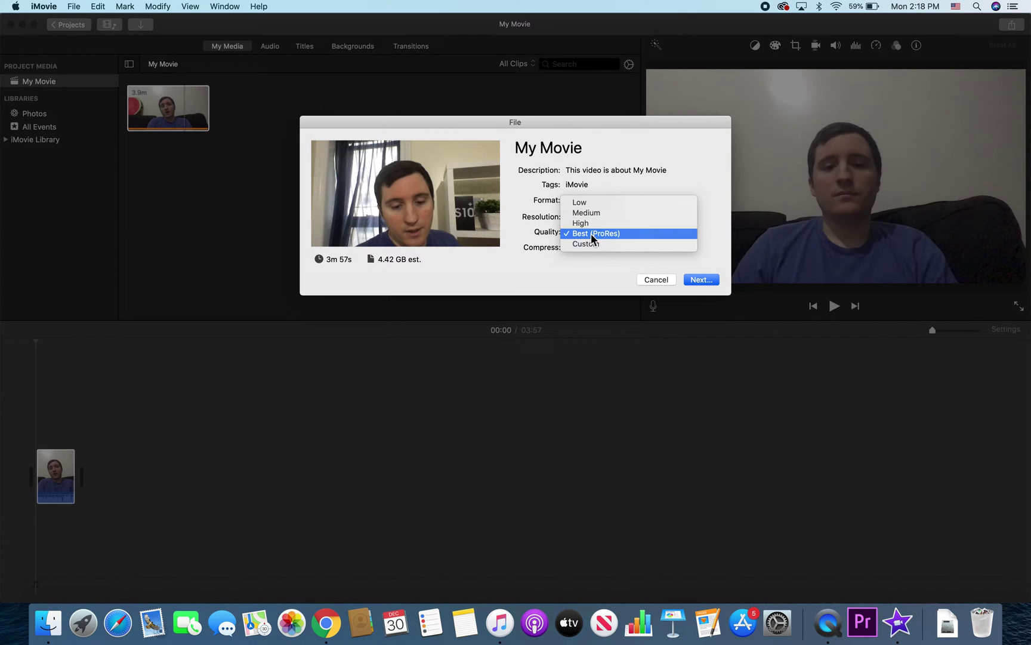
click(574, 264)
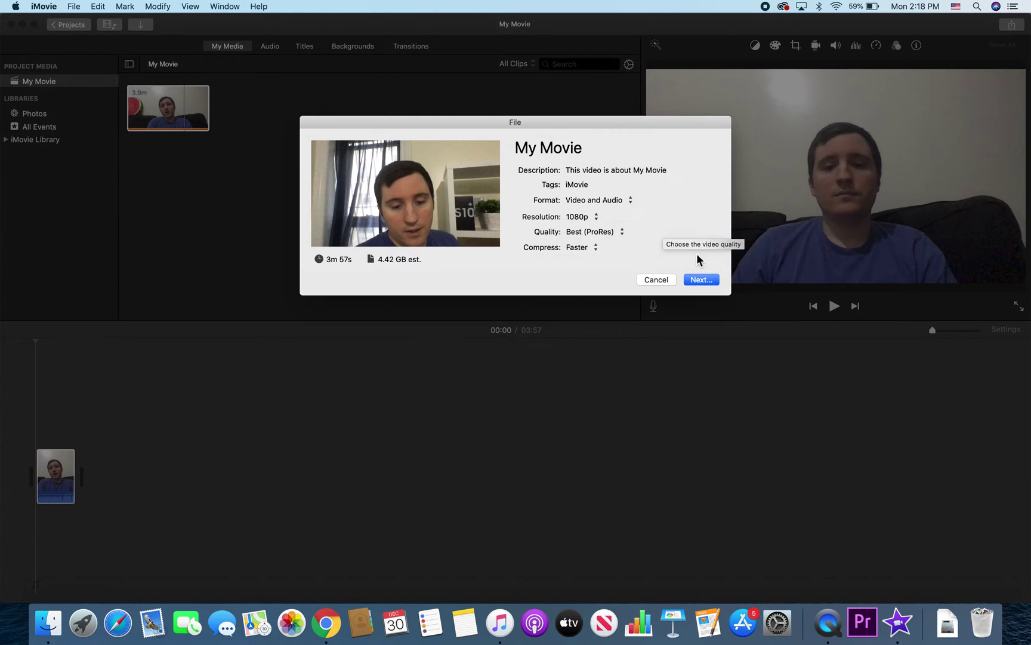
Name the exported file 'V2 Movie' and save it to the Desktop
click(702, 280)
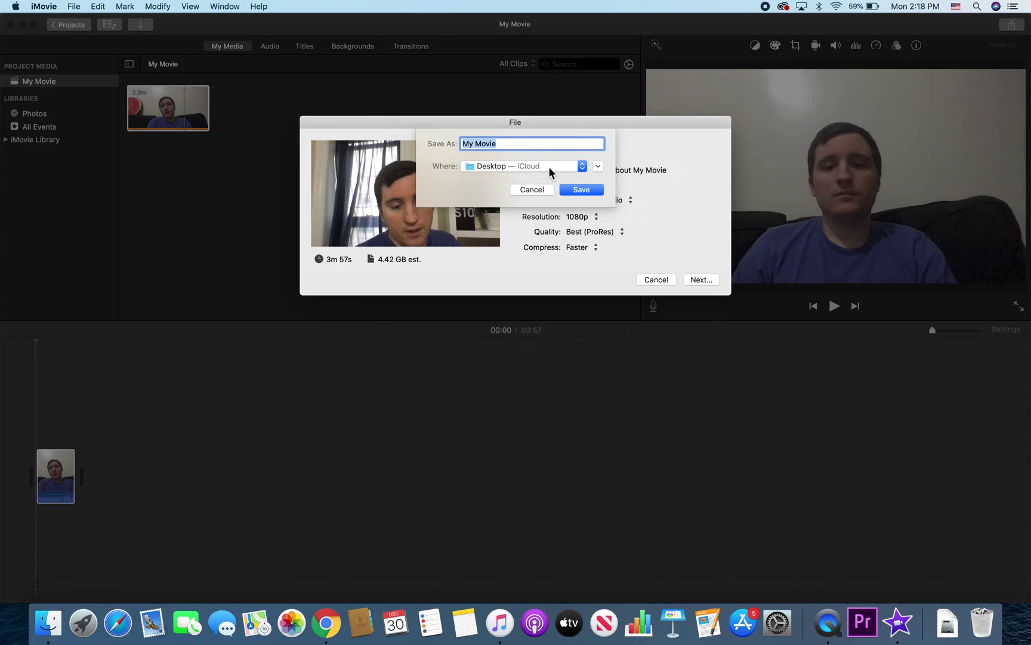
text(V2 Movie)
Save the export and let it finish with 'Share Successful'
click(587, 192)
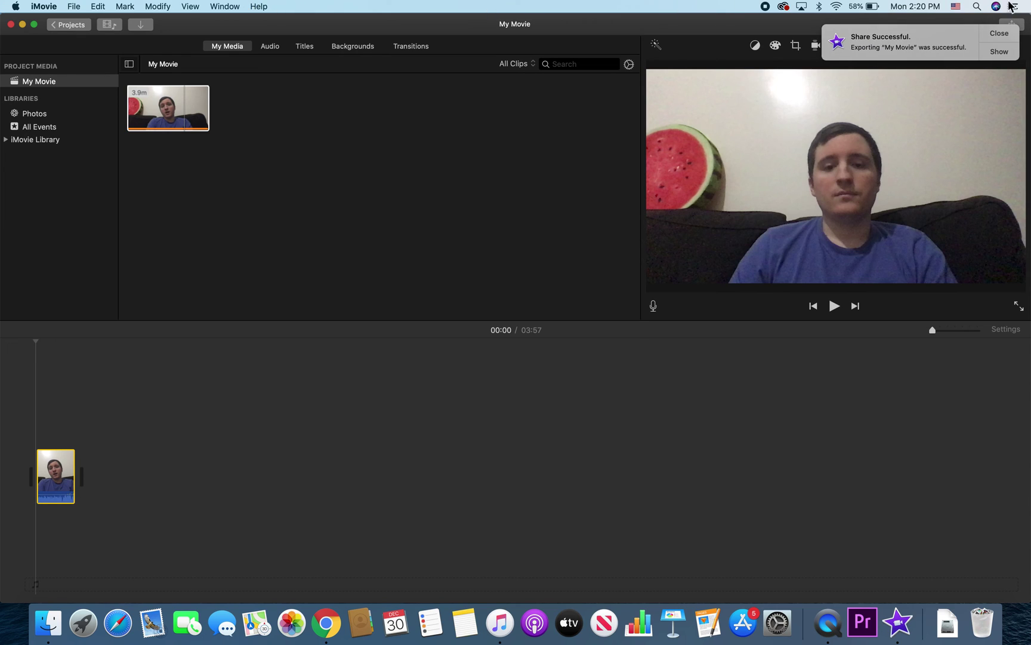
Close iMovie and compare the new V2 Movie.mov with the original corrupted movie
click(11, 24)
click(923, 238)
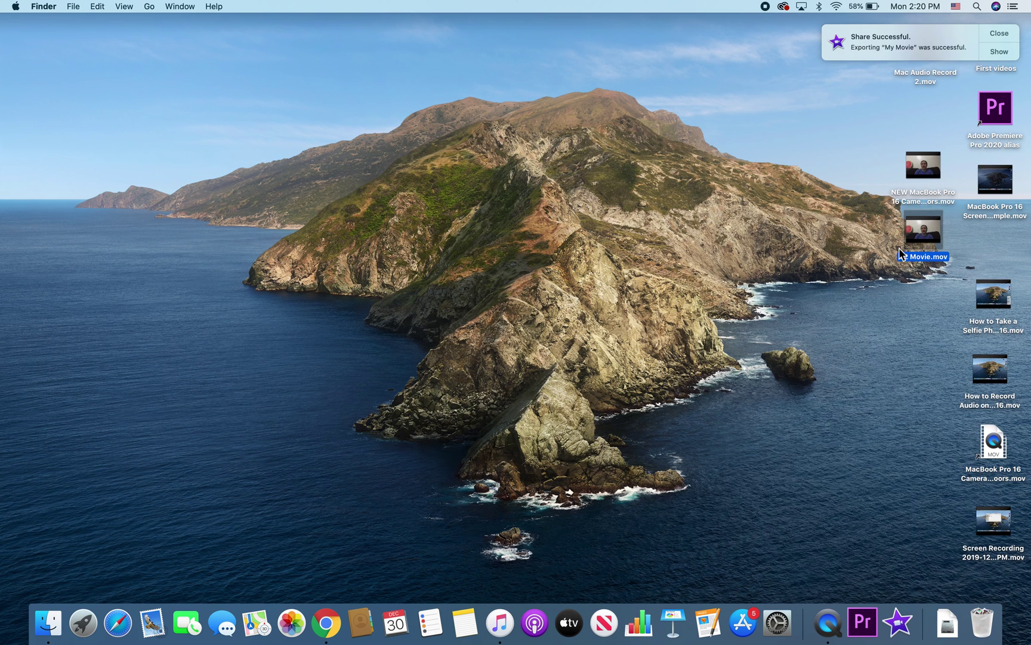
drag(884, 230, 928, 274)
click(989, 455)
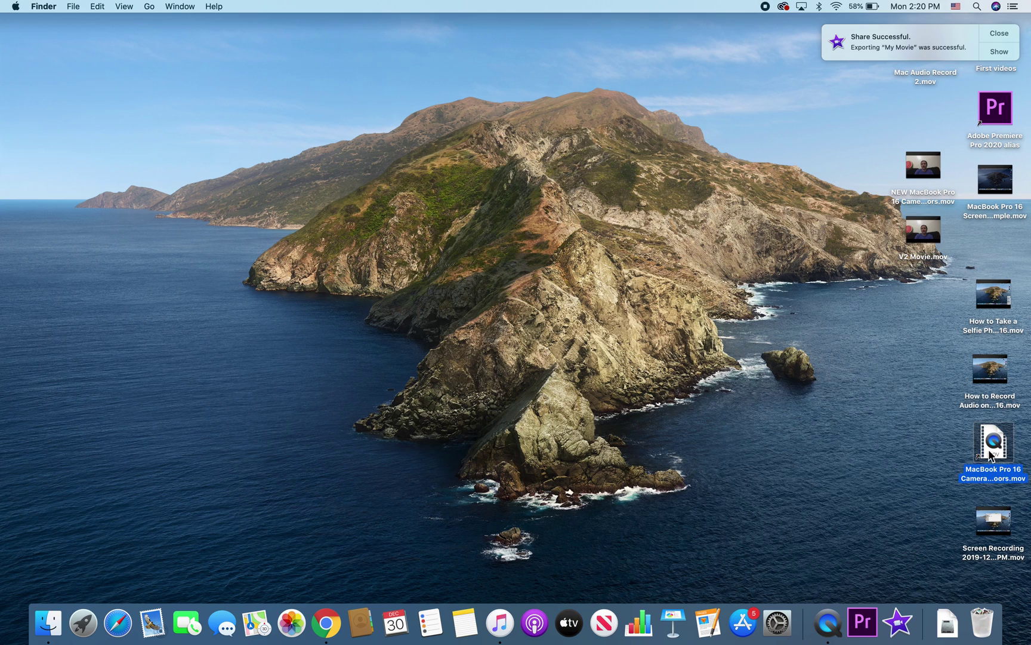
click(821, 314)
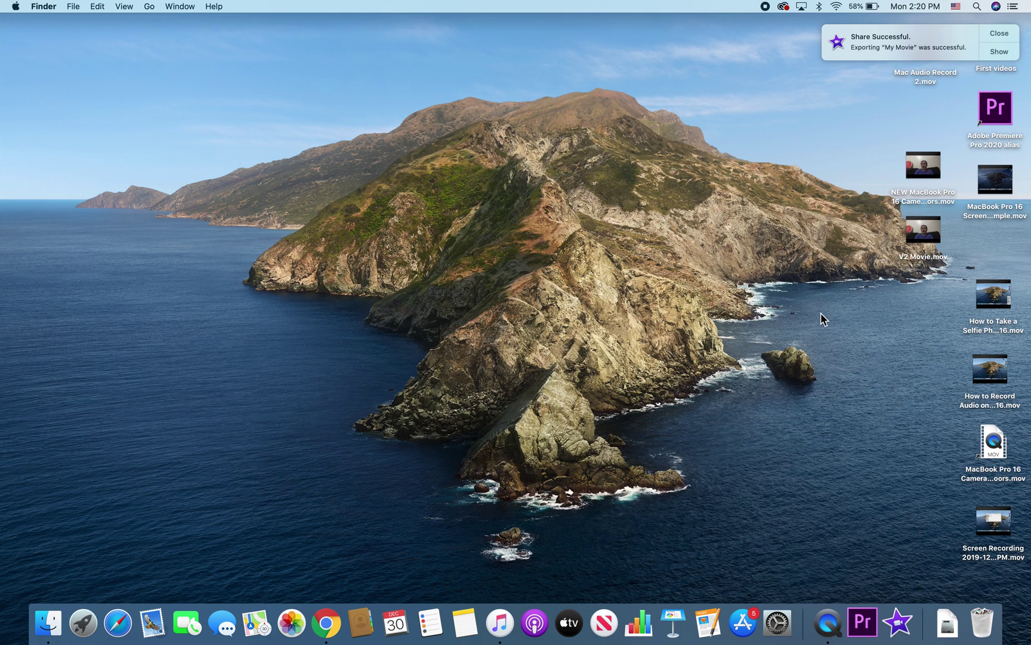